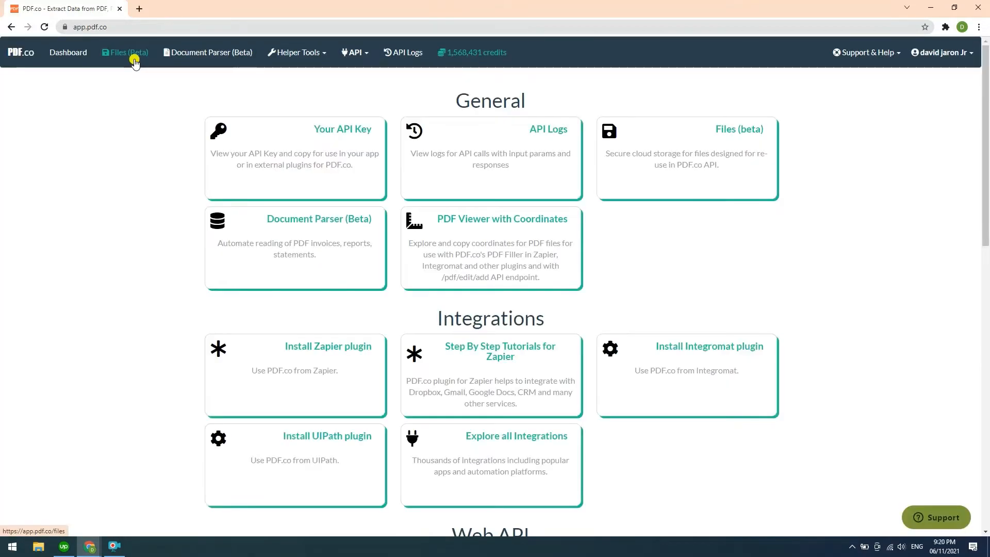
Create a new Document Parser template and load the test PDF "Untitled document (11).pdf" into it.
left_click_drag(107, 26, 83, 25)
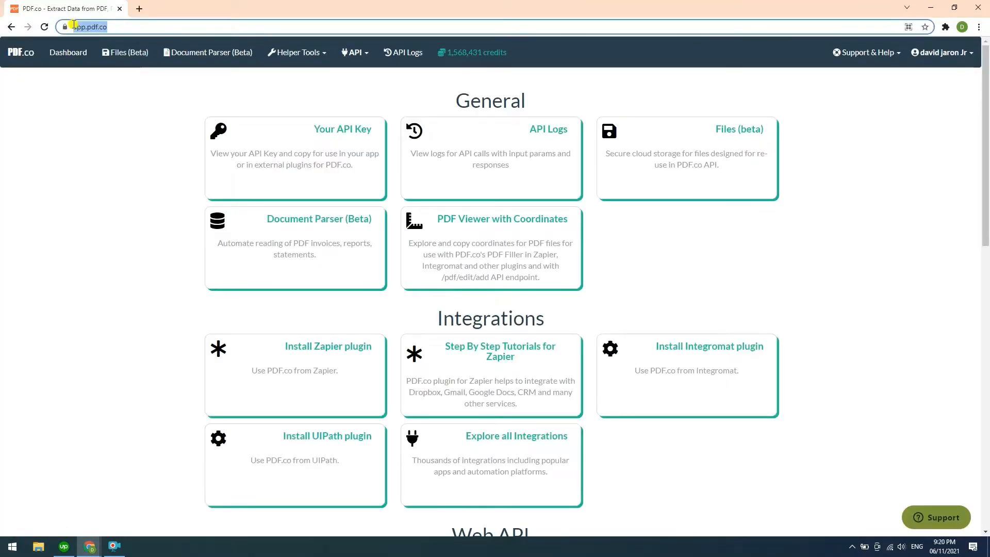
left_click(225, 54)
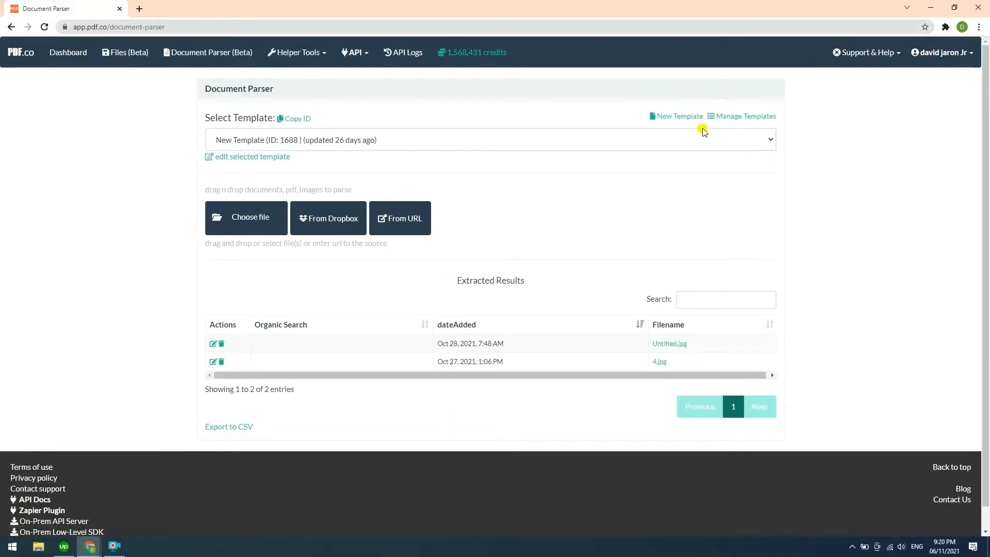
left_click(686, 121)
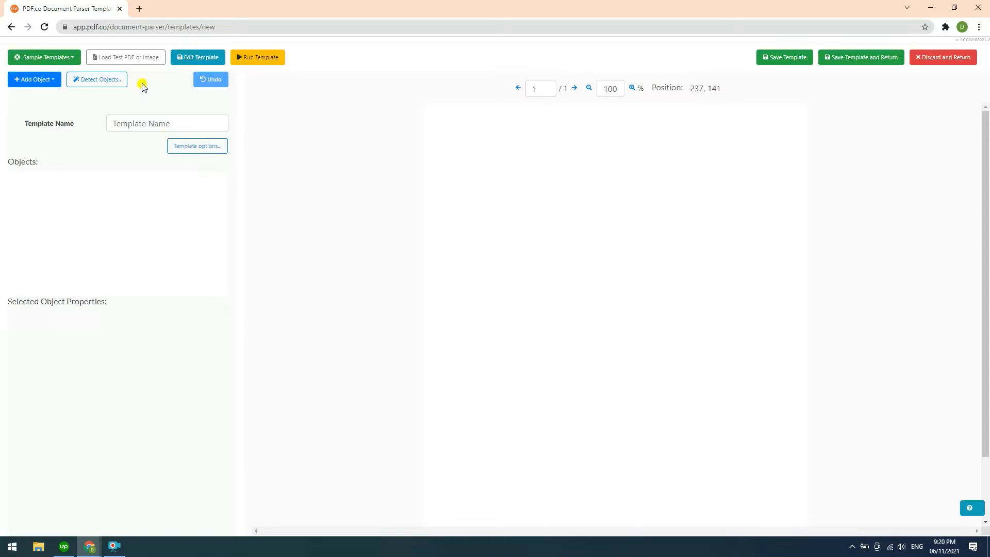
left_click(128, 58)
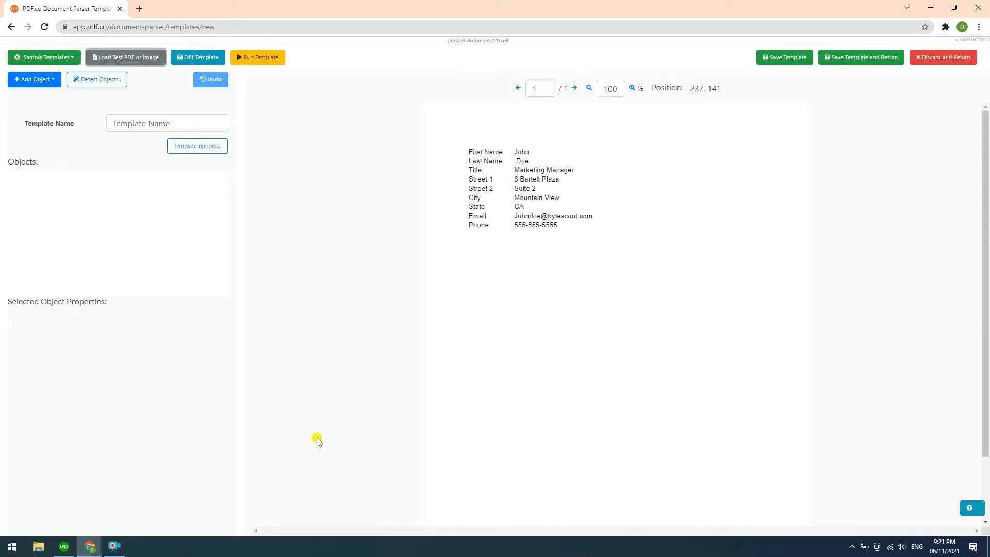
Add a field from a rectangle selection, about 50 by 16, around the value beside First Name.
left_click(33, 81)
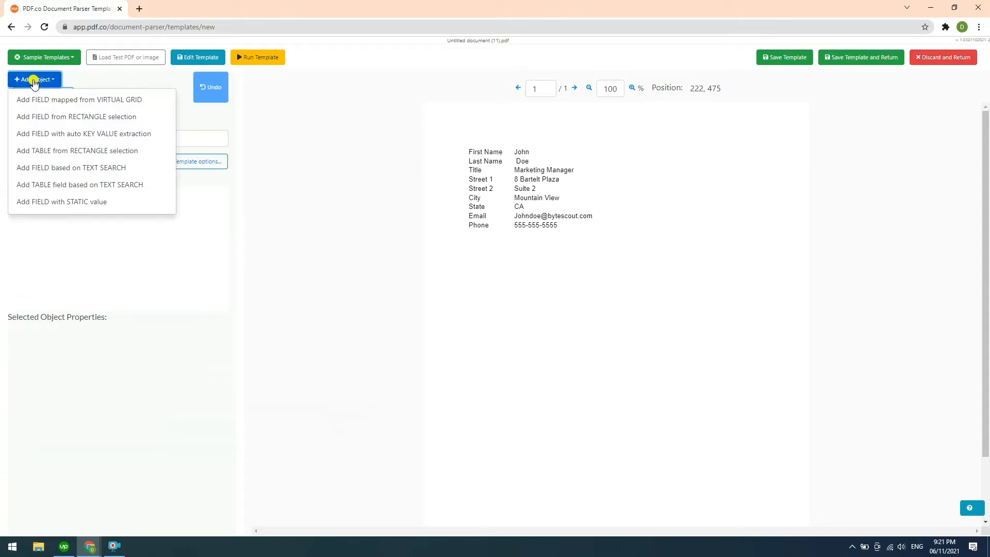
left_click(49, 120)
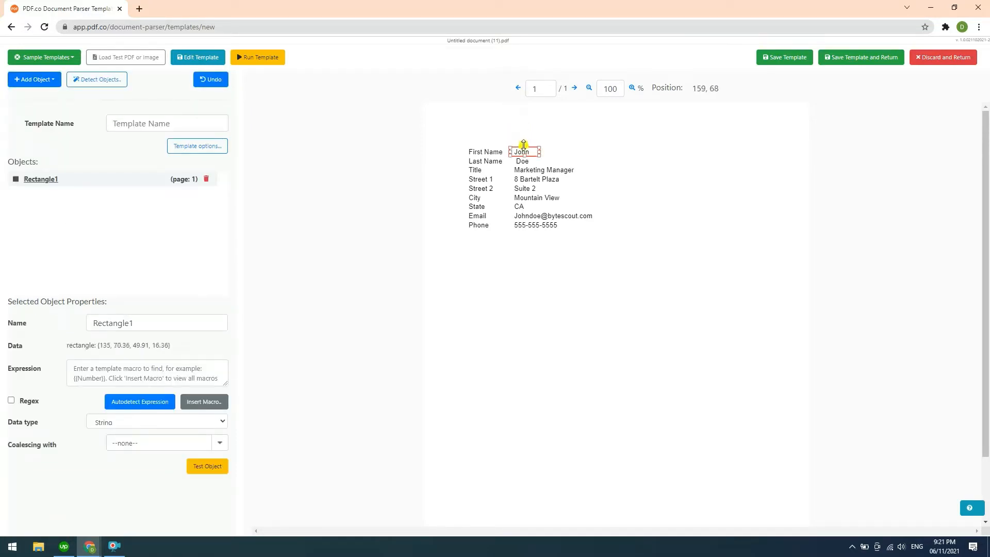
left_click_drag(523, 145, 524, 143)
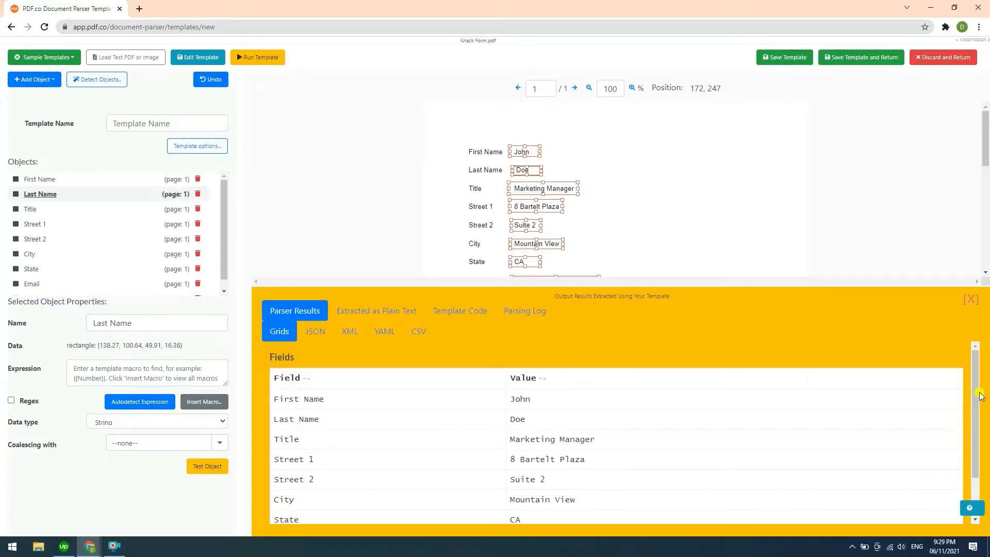
Look through the extracted field results, then save the template and return to the parser page.
mouse_move(979, 411)
left_mouse_down()
mouse_move(978, 436)
mouse_move(978, 406)
left_mouse_up()
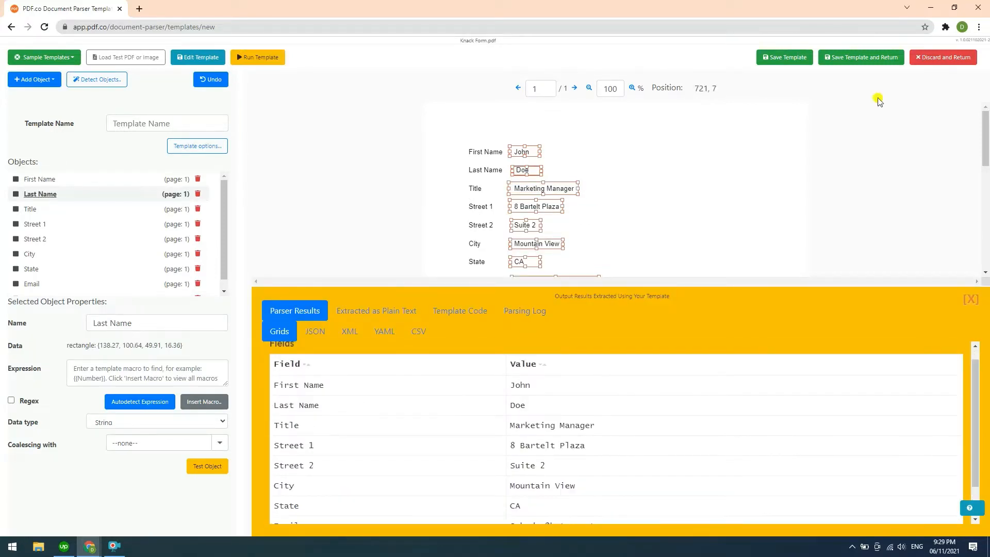
left_click(858, 61)
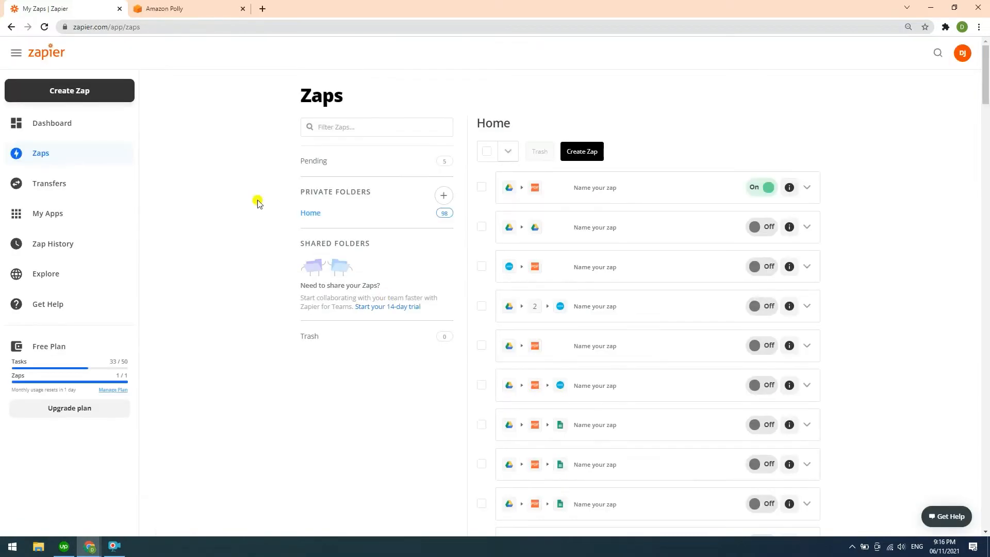
Create a Zap in Zapier and add a PDF.co action with the Document Parser event after the Google Drive trigger.
left_click(85, 93)
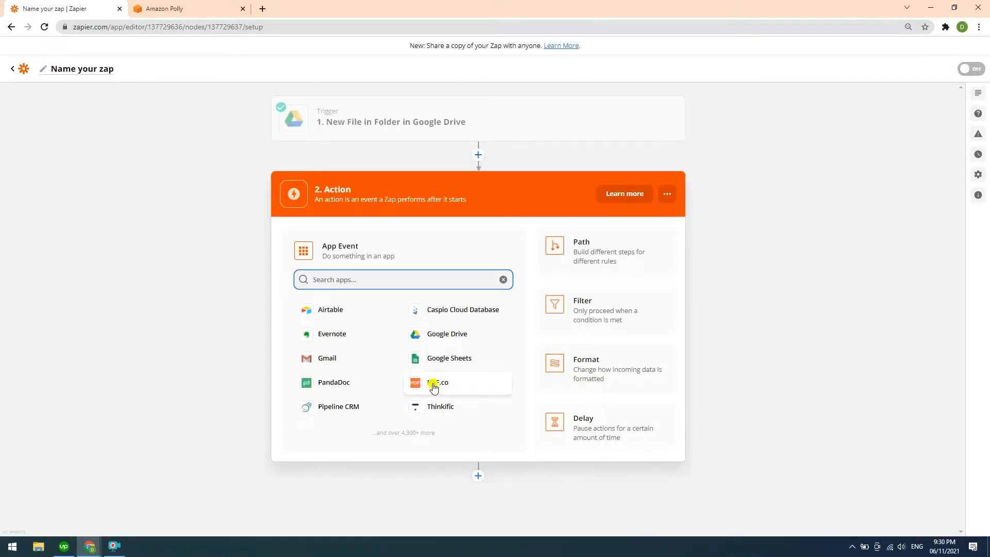
left_click(434, 386)
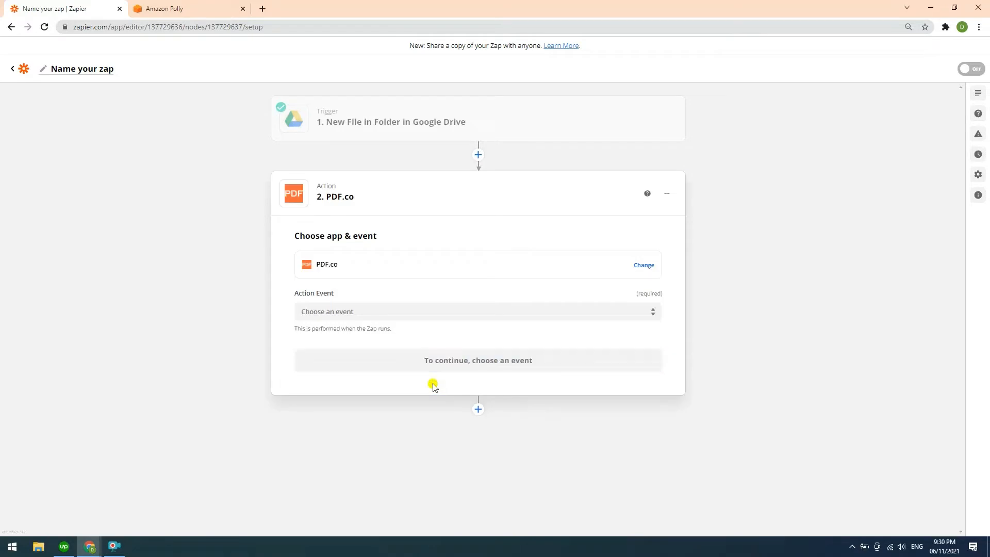
left_click(350, 310)
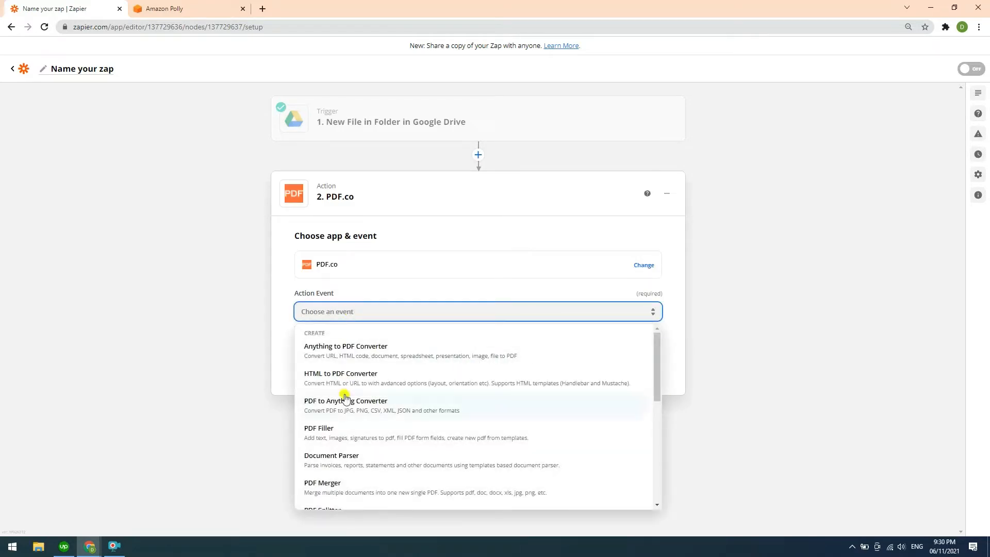
left_click(335, 457)
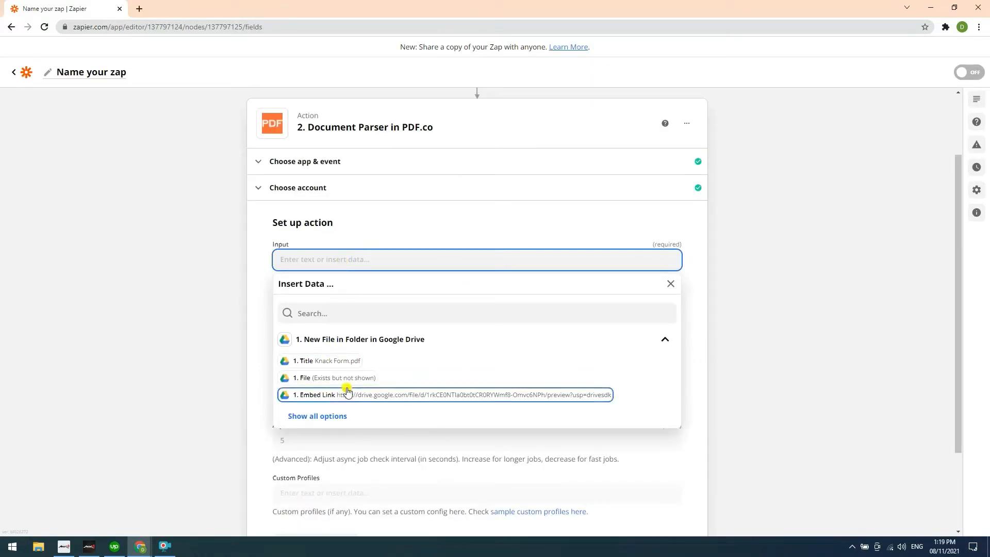
Set the action's input to the Google Drive Web Content Link and the template ID to 2083, and continue to the test.
left_click(339, 418)
left_click(339, 418)
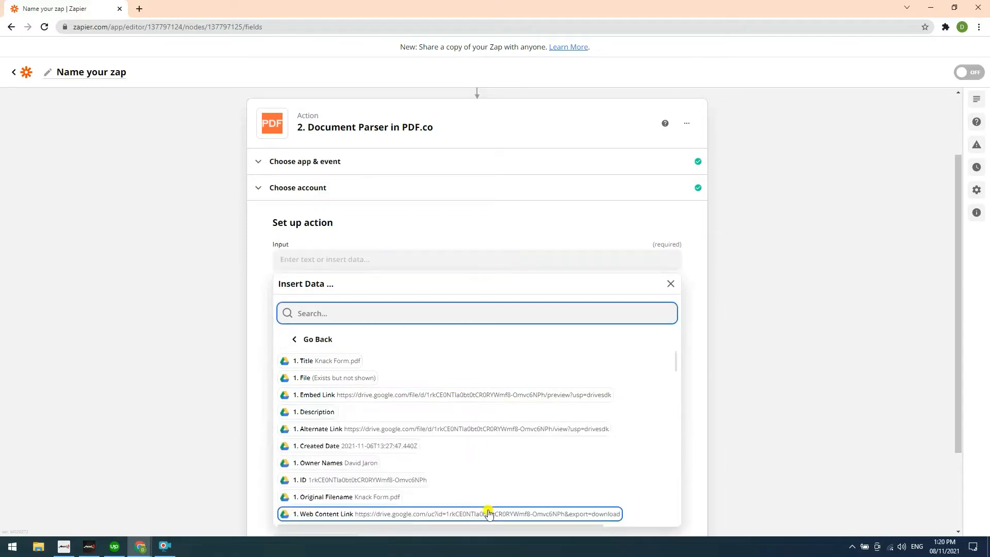
left_click(308, 514)
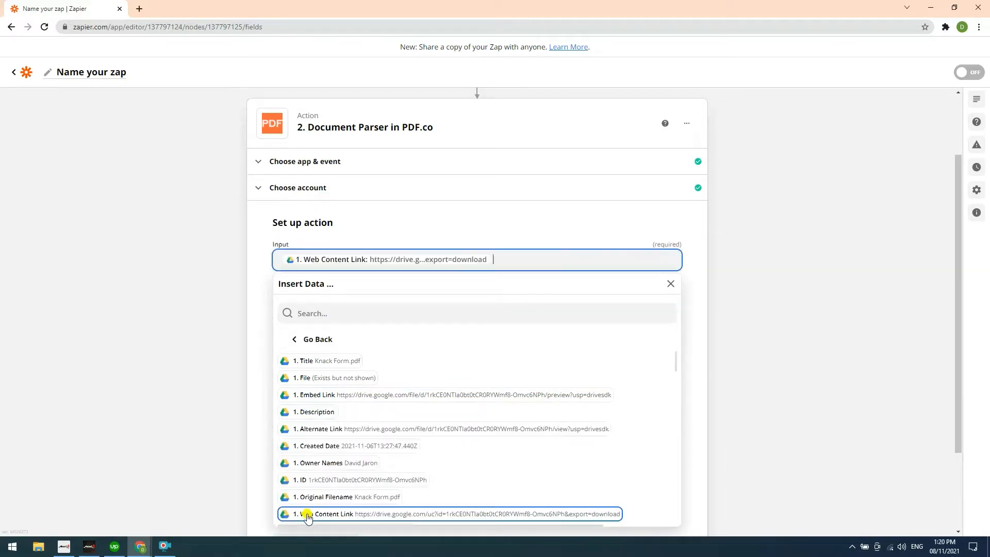
left_click(301, 338)
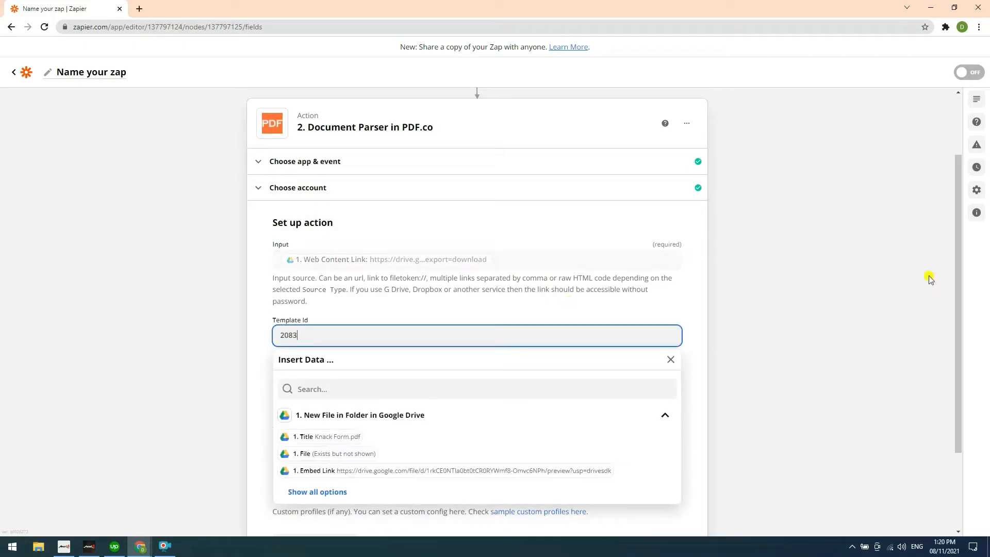
left_click_drag(957, 272, 958, 337)
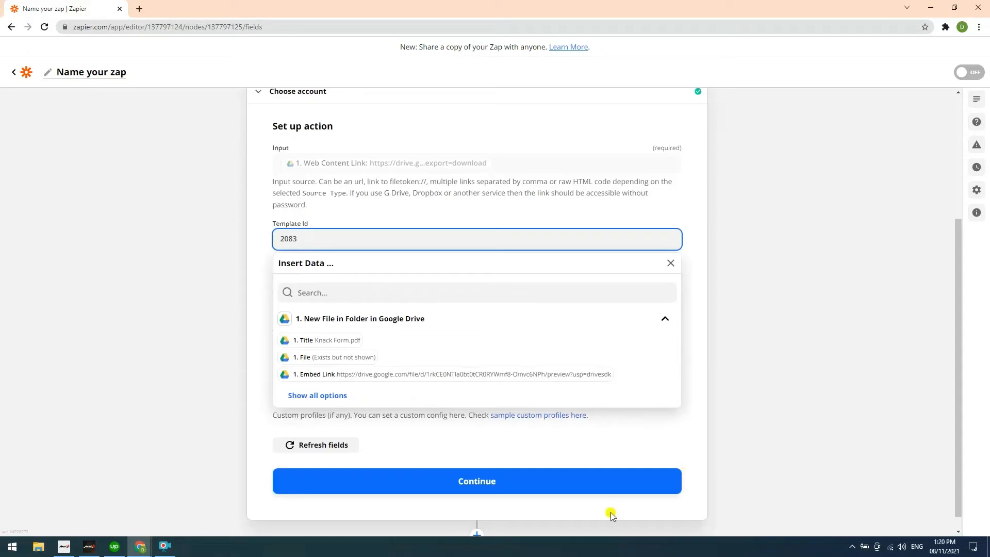
left_click(495, 489)
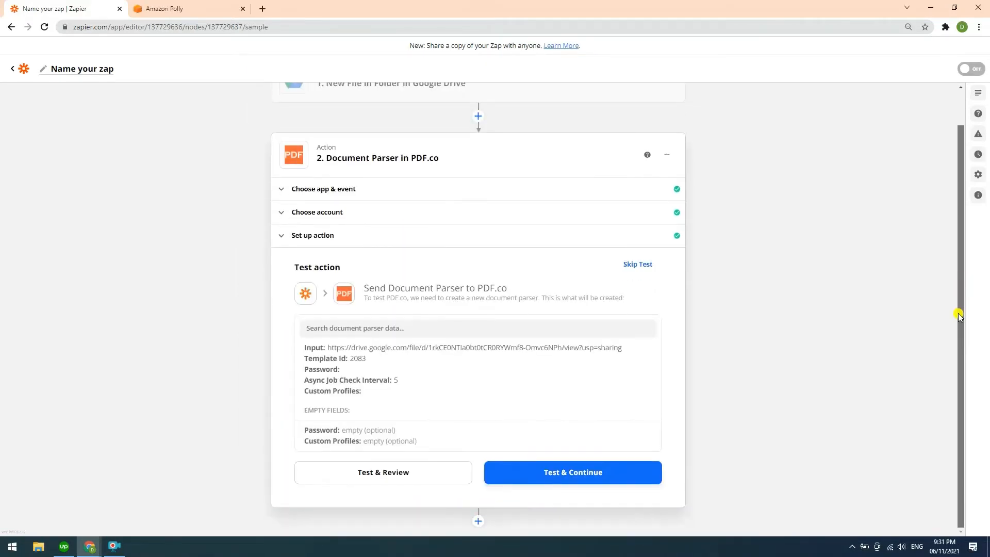
Test the Document Parser action and review the returned data.
left_click(377, 473)
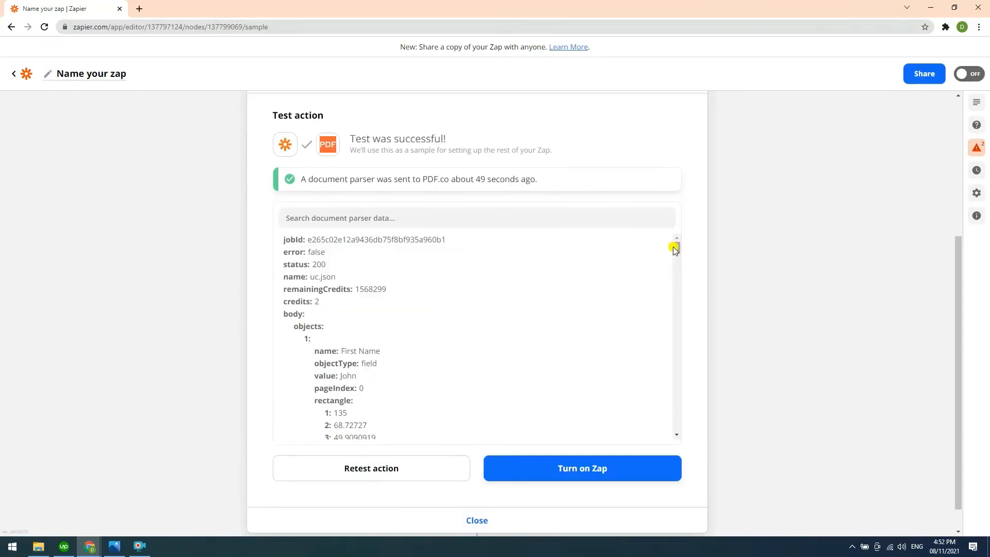
left_click_drag(676, 249, 682, 320)
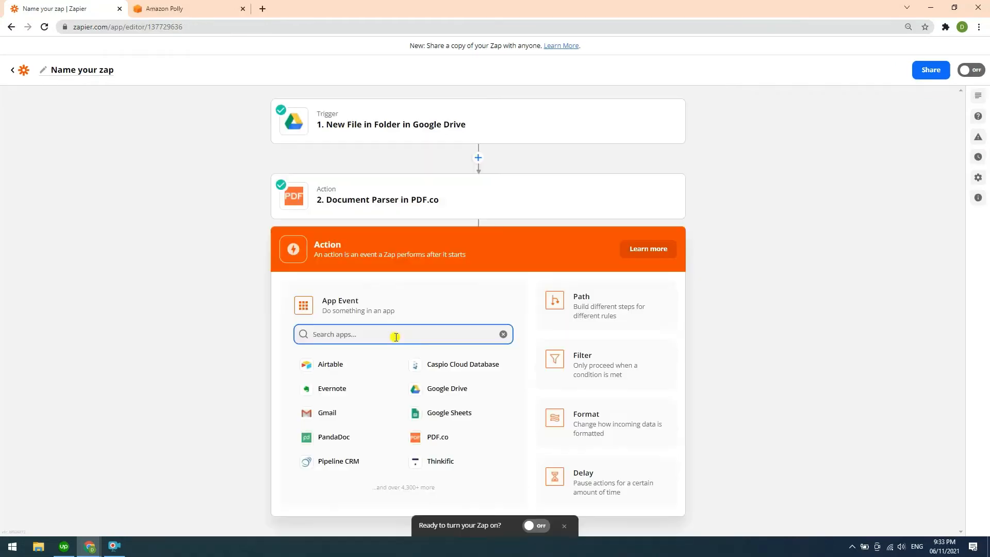
Add a Knack action with the Create Record event and choose Sample Object as its object.
type("knack")
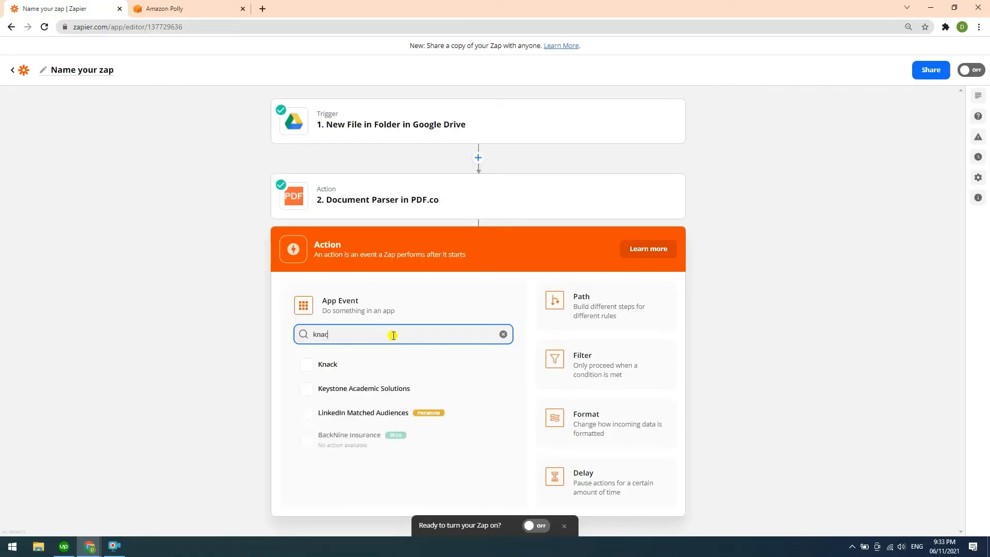
left_click(330, 366)
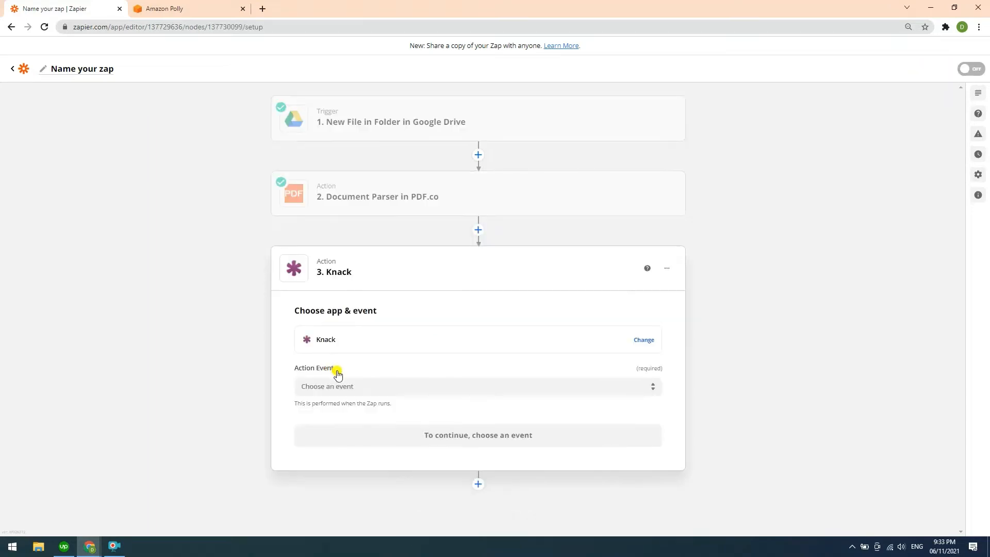
left_click(337, 385)
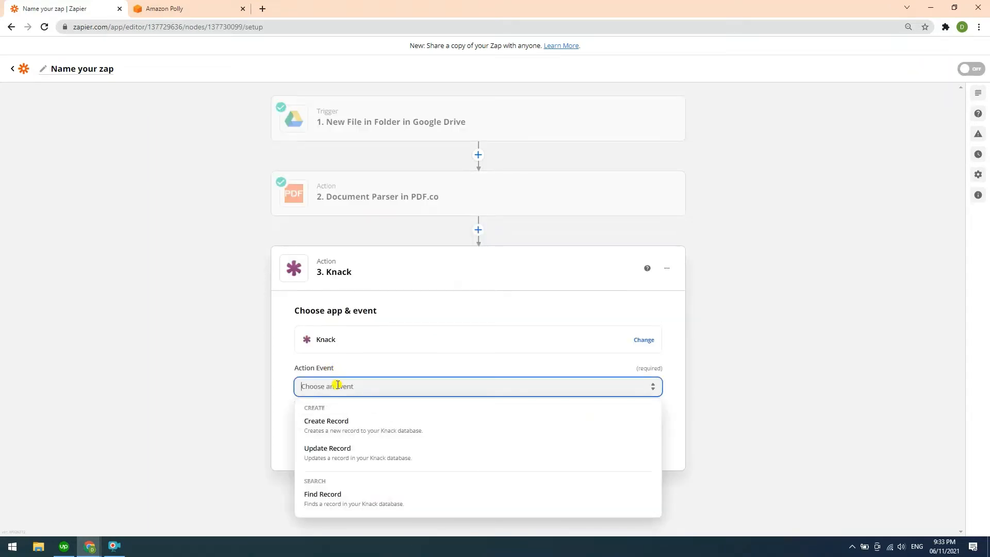
left_click(334, 423)
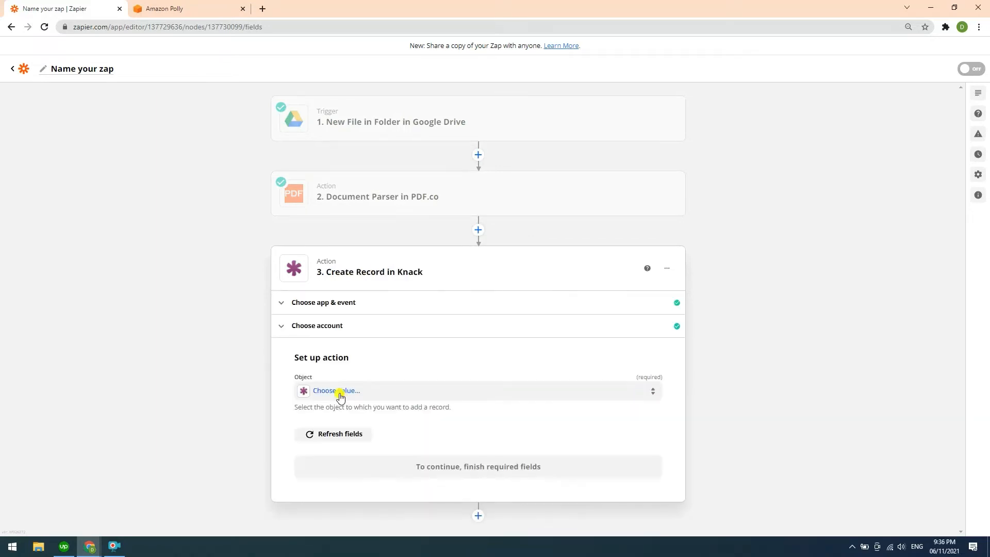
left_click(334, 391)
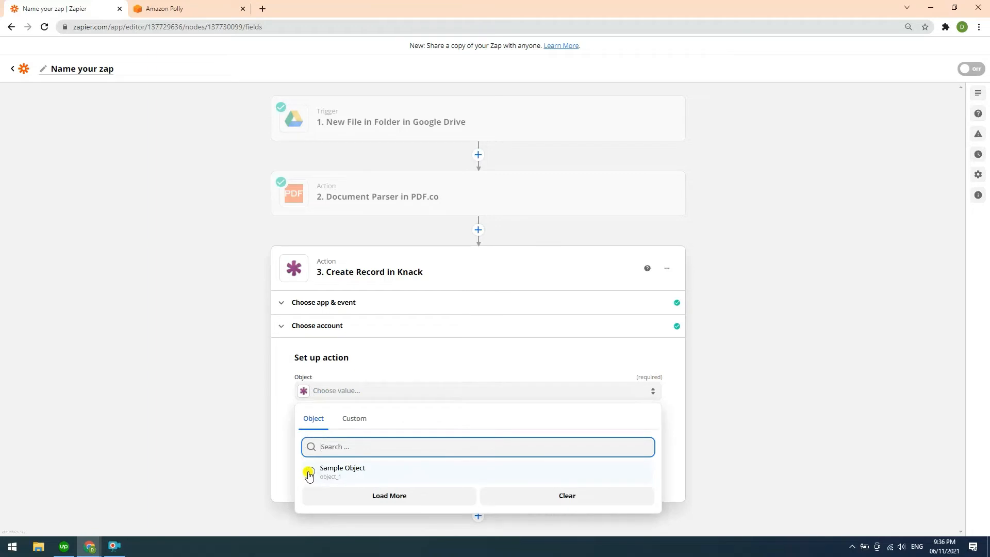
left_click(309, 473)
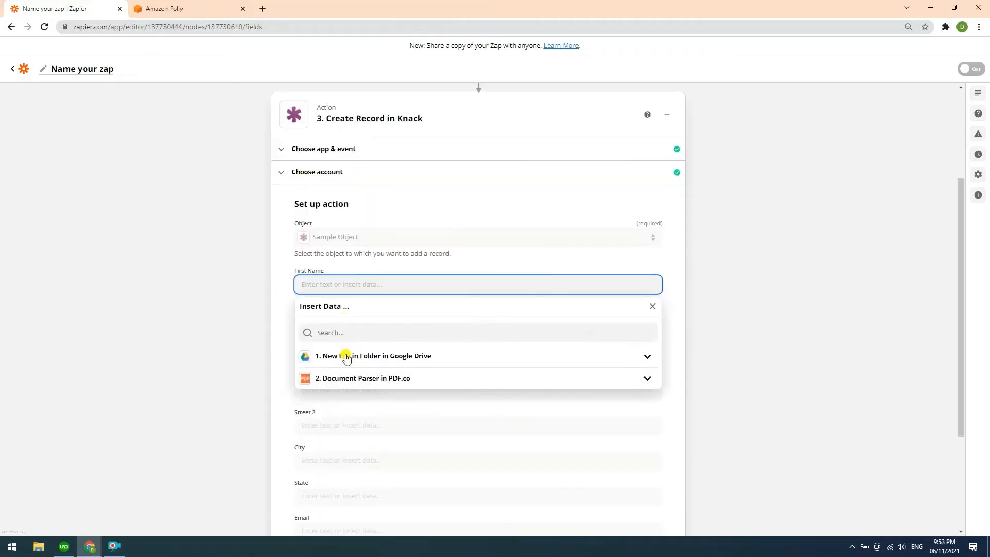
Map the Knack record's First Name field to the Document Parser's Body Object1 Value.
left_click(647, 379)
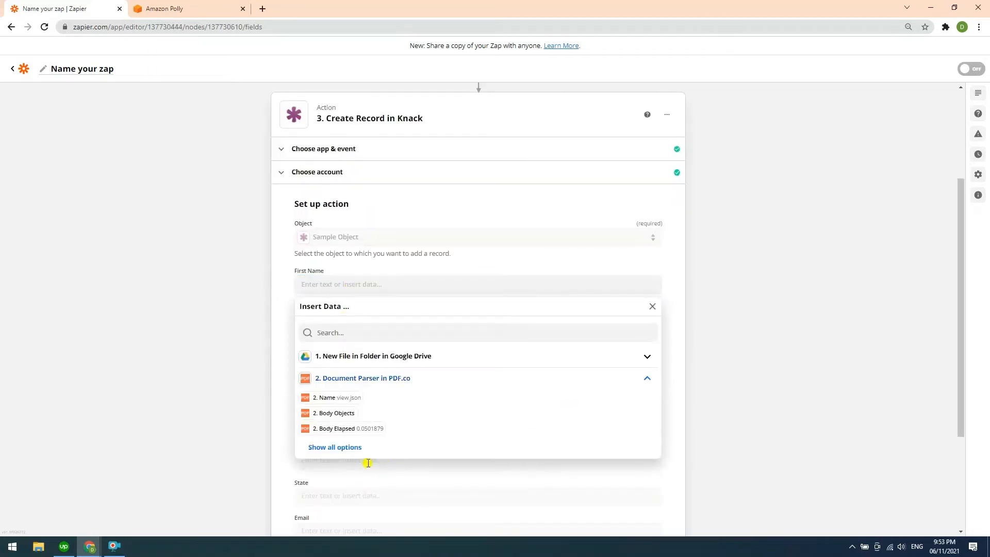
left_click(343, 447)
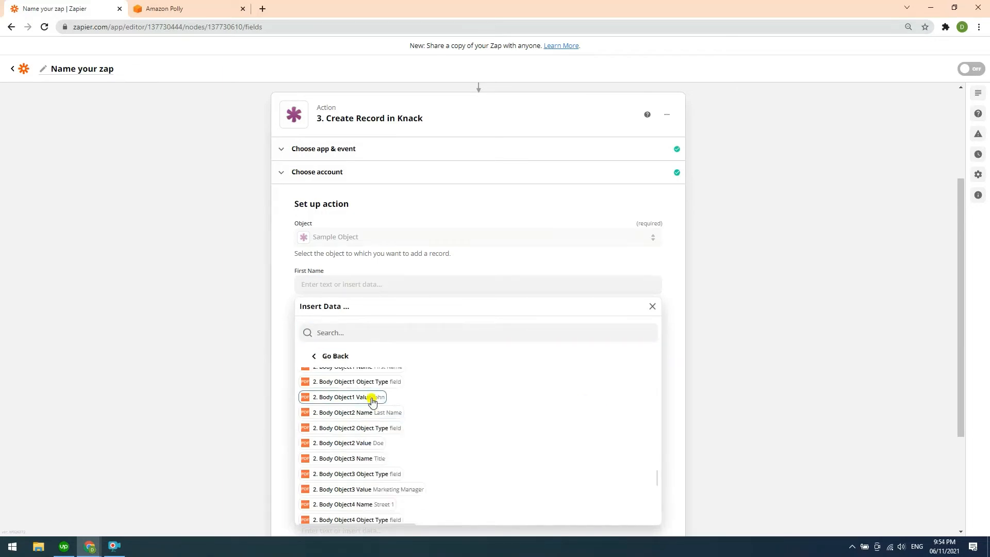
left_click(373, 398)
key("ctrl+0")
left_click(779, 382)
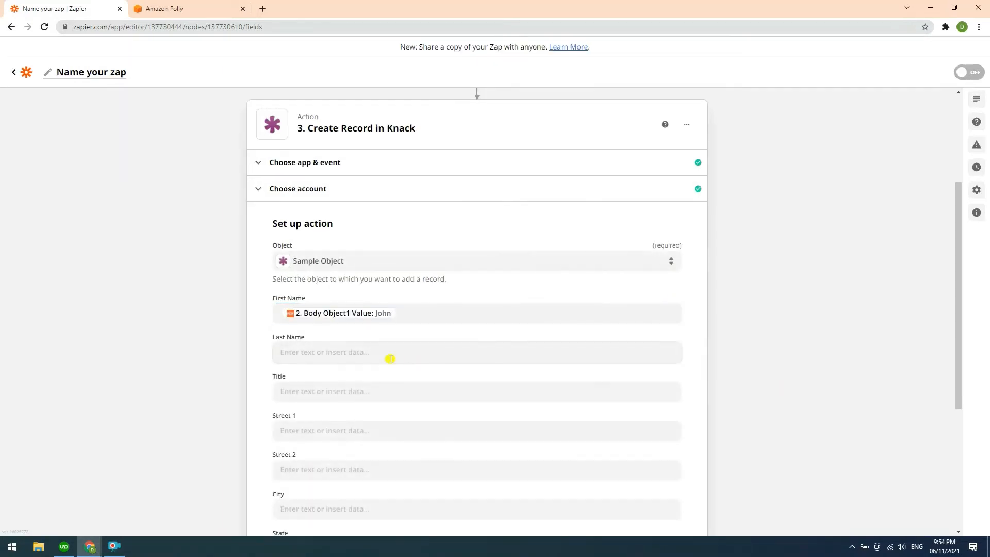
Map the Knack record's Last Name field to the Document Parser's Body Object2 Value.
left_click(372, 355)
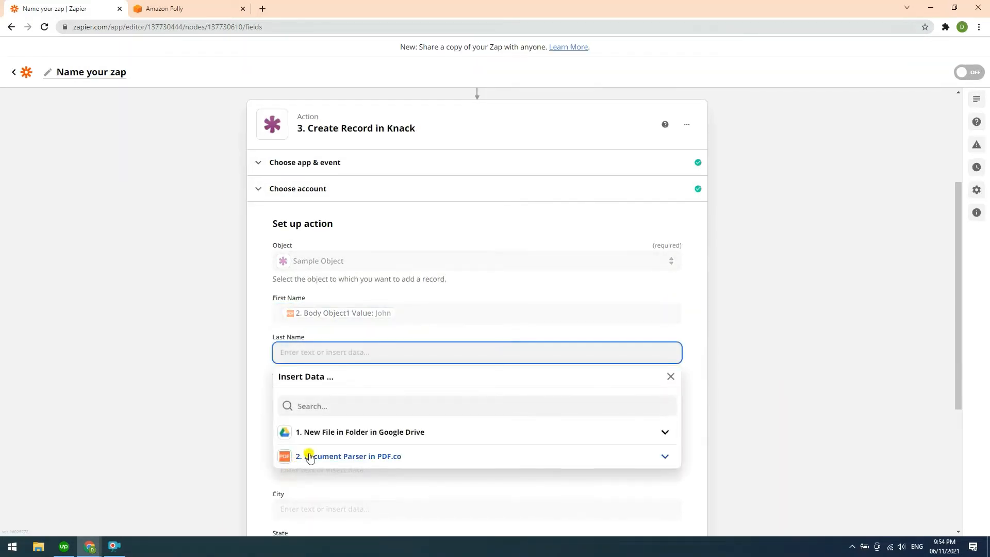
left_click(305, 457)
scroll(680, 462, "down", 1)
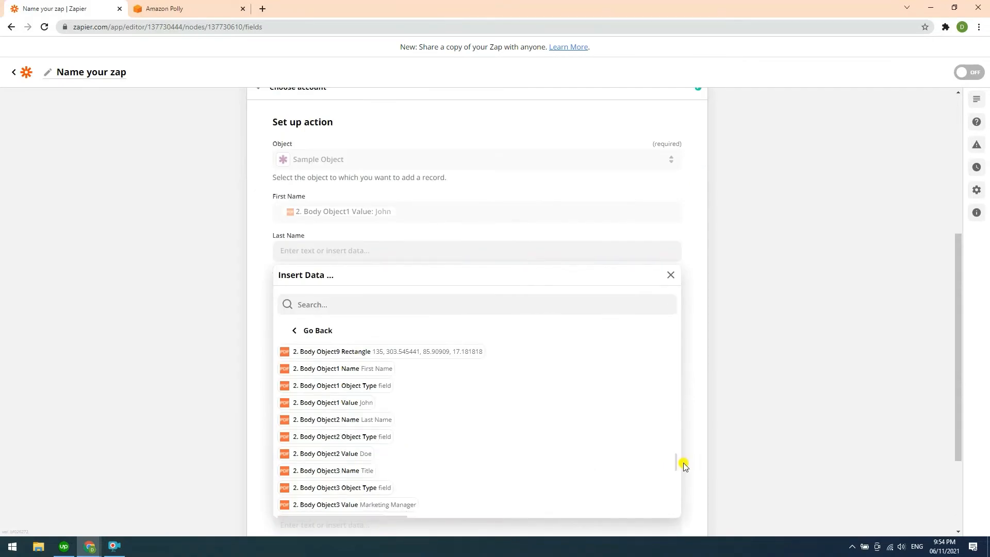
left_click(317, 457)
Map the Knack record's Title field to the Document Parser's Body Object3 Value.
left_click(354, 288)
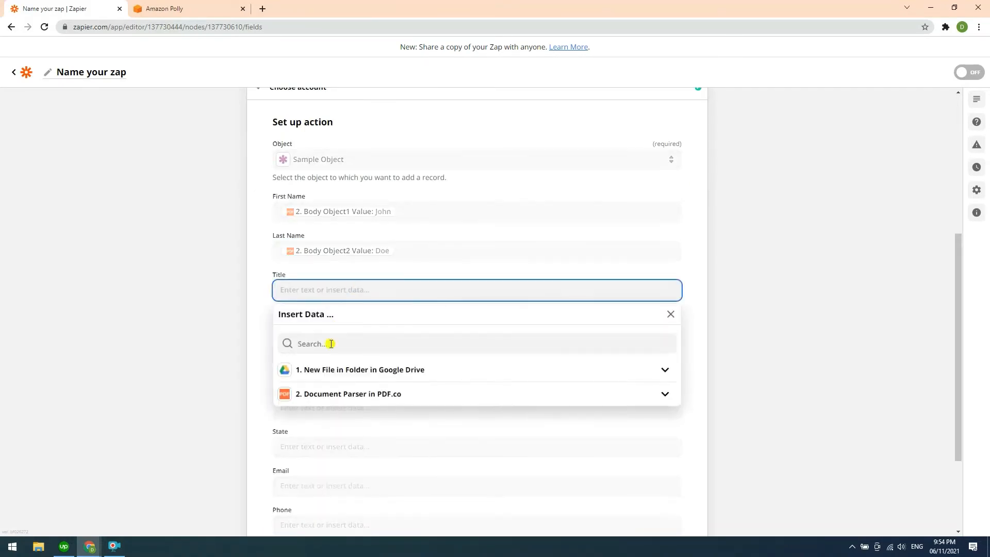
left_click(336, 397)
left_click(316, 471)
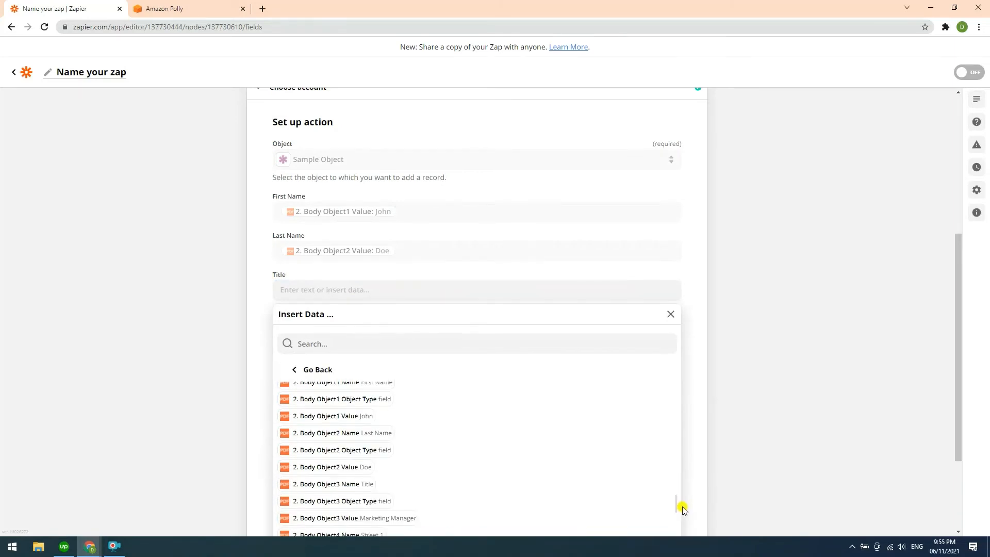
scroll(678, 504, "down", 3)
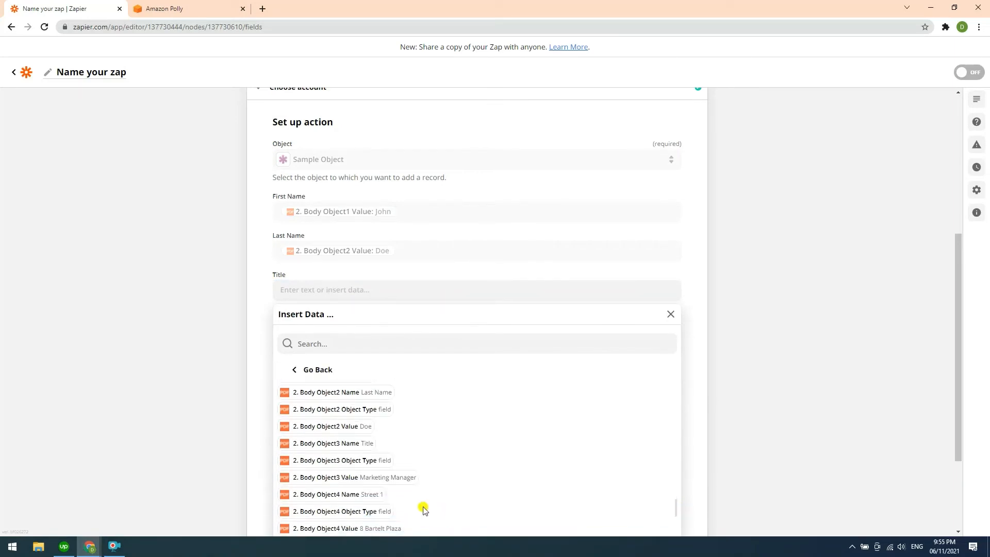
left_click(393, 477)
Map the Knack record's Street 1 field to the Document Parser's Body Object4 Value and Street 2 to Body Object5 Value.
left_click(336, 433)
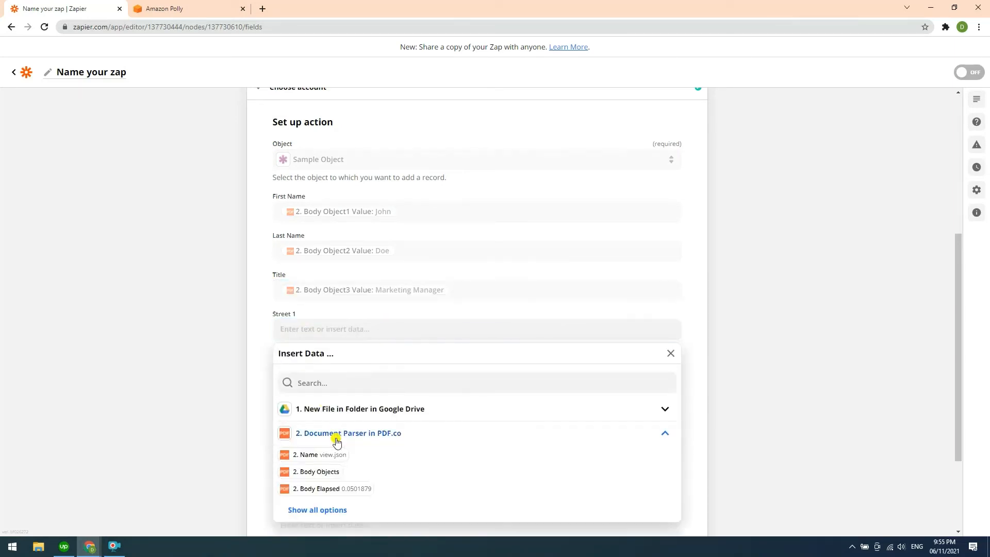
left_click(336, 471)
scroll(681, 463, "down", 3)
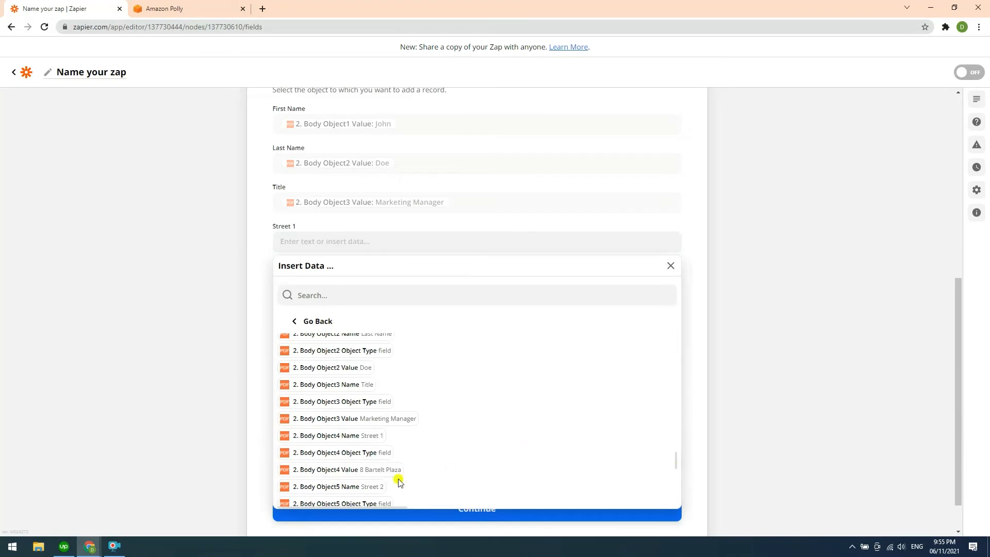
left_click(374, 470)
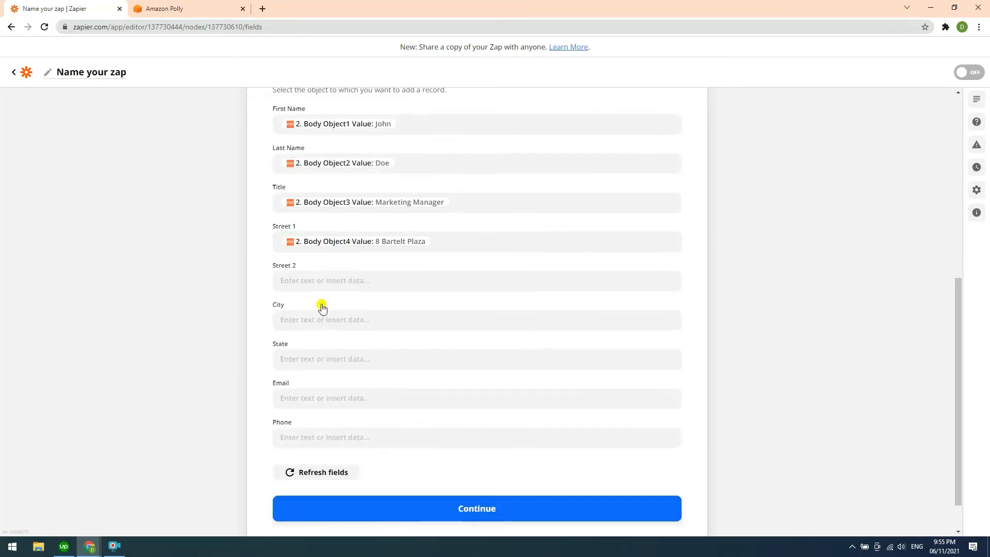
left_click(324, 281)
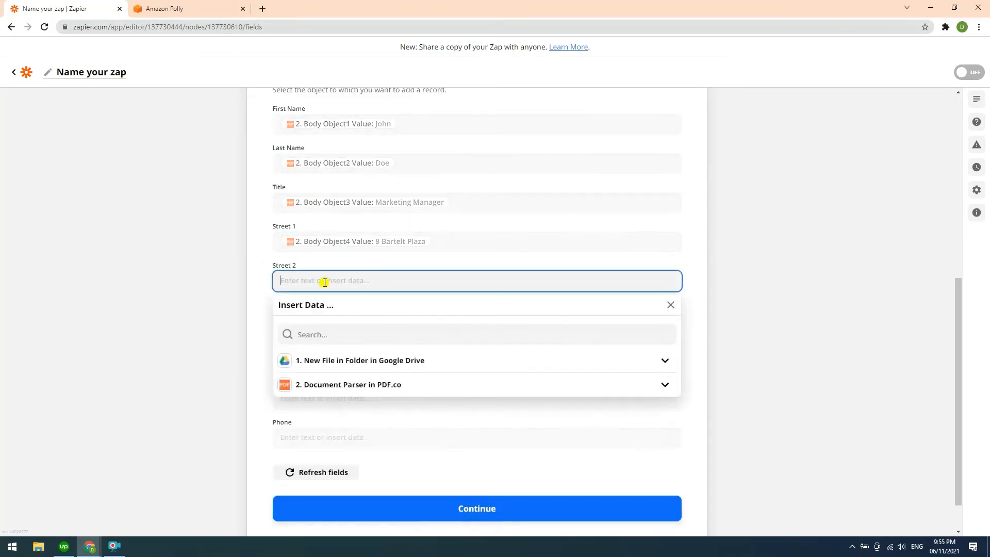
left_click(322, 387)
Map the Knack record's City field to the Document Parser's Body Object6 Value.
left_click(354, 275)
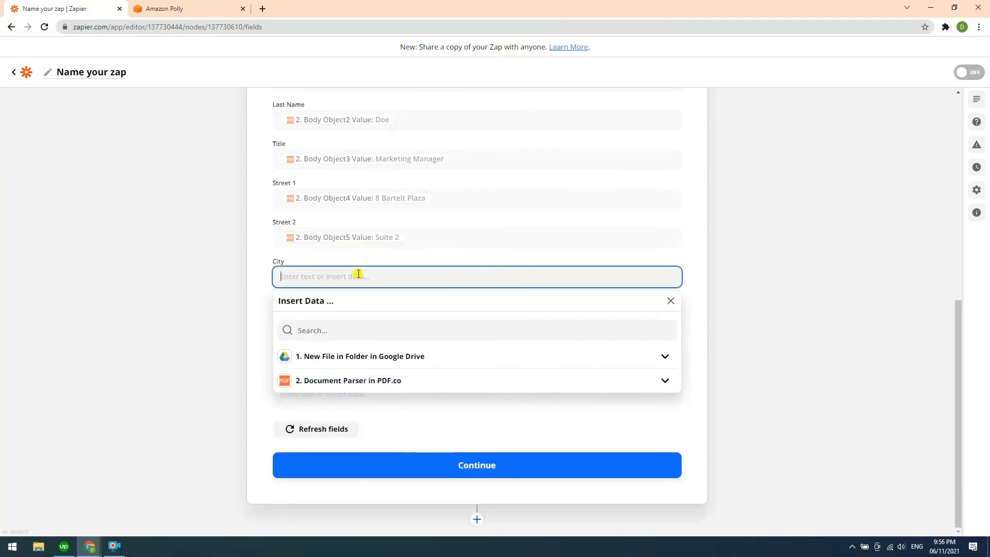
left_click(336, 380)
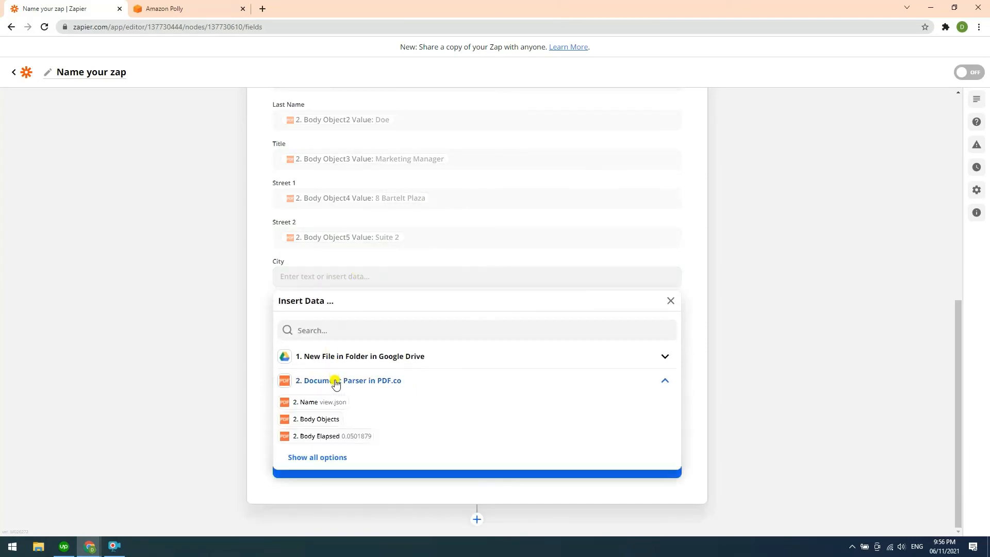
left_click(332, 457)
left_click(393, 443)
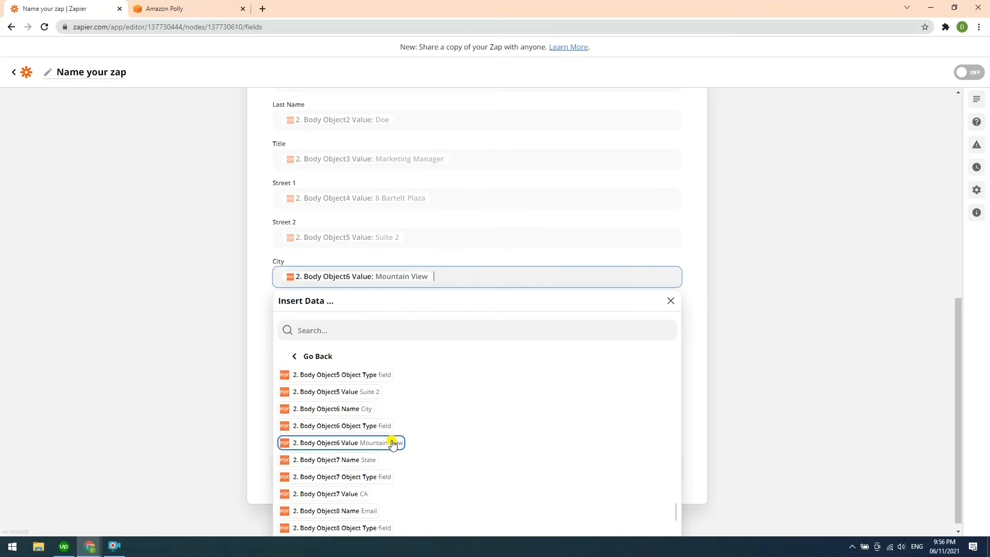
left_click(171, 381)
Map the Knack record's State field to the Document Parser's Body Object7 Value.
left_click(361, 314)
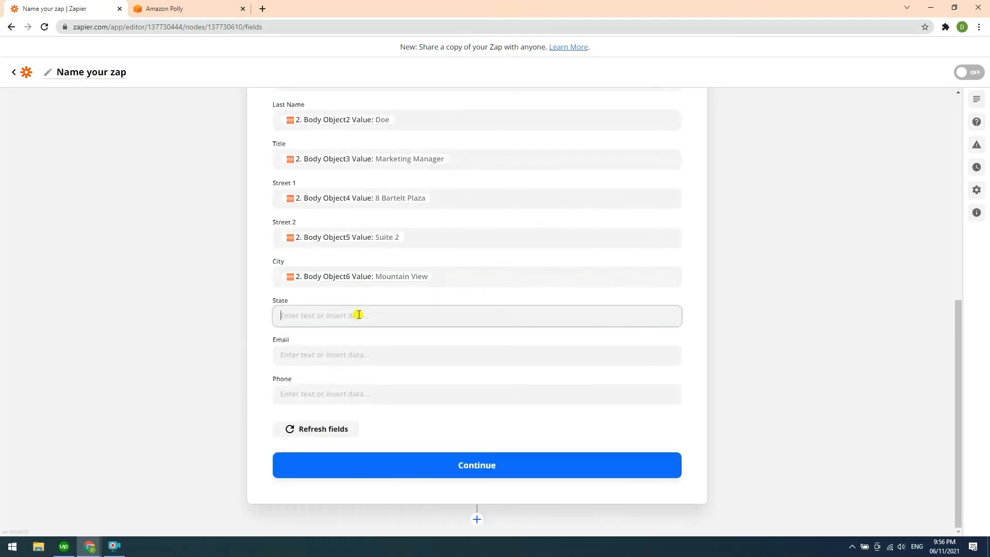
left_click(304, 422)
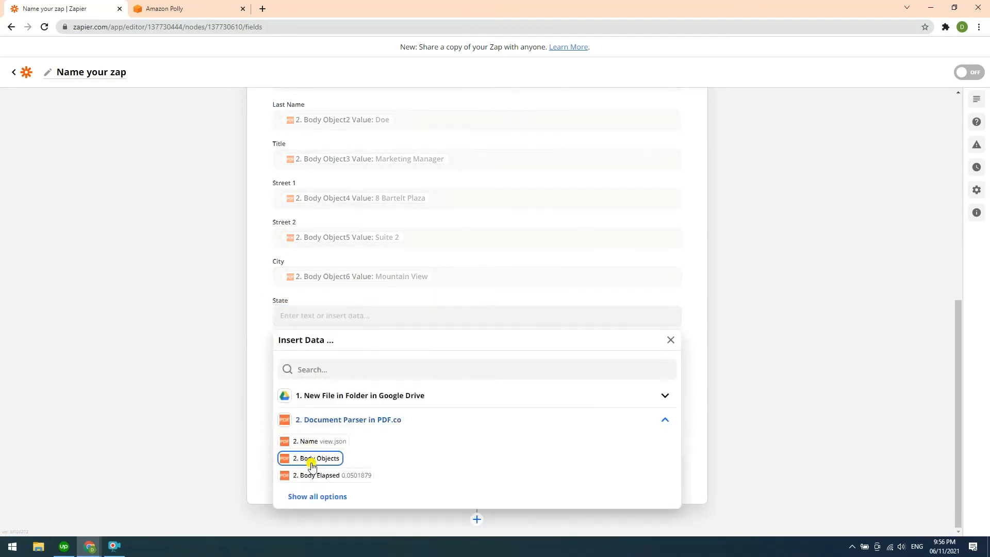
left_click(305, 458)
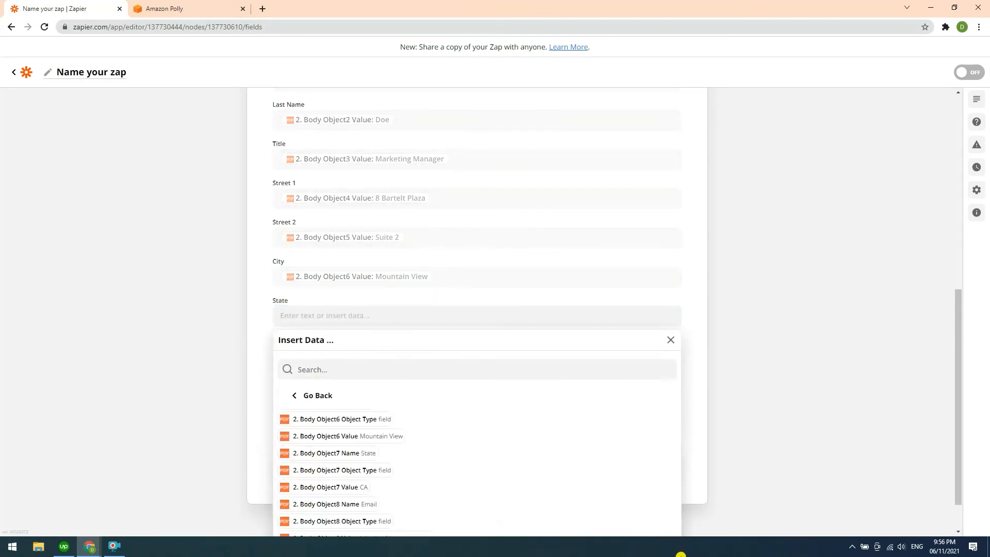
left_click(360, 488)
left_click(112, 420)
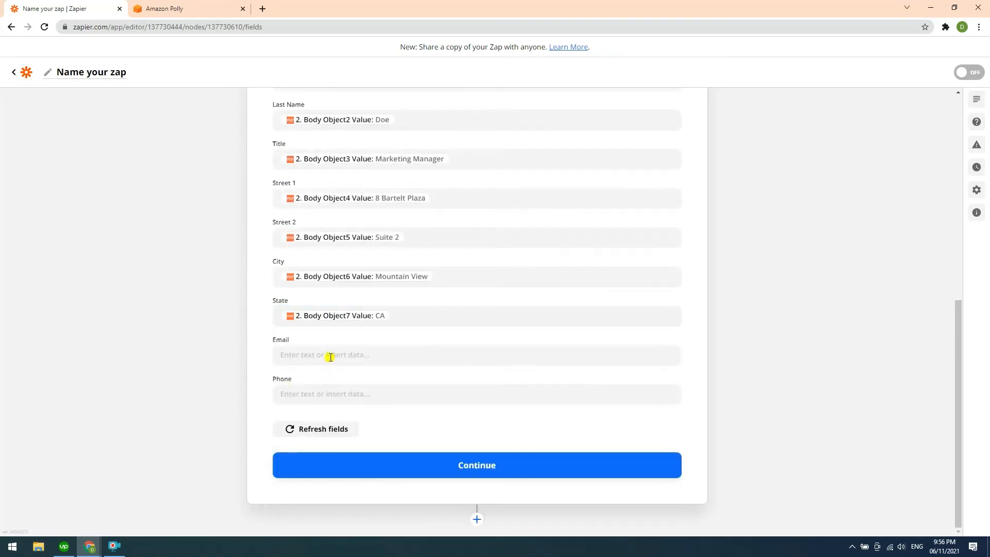
Map the Knack record's Email field to the Document Parser's Body Object8 Value.
left_click(327, 354)
left_click(291, 464)
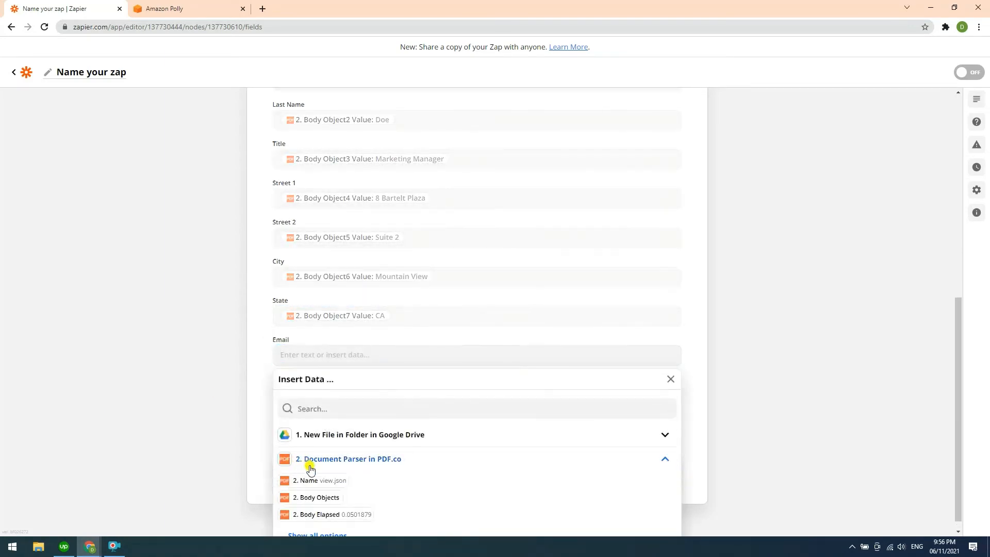
scroll(309, 468, "down", 5)
left_click(413, 456)
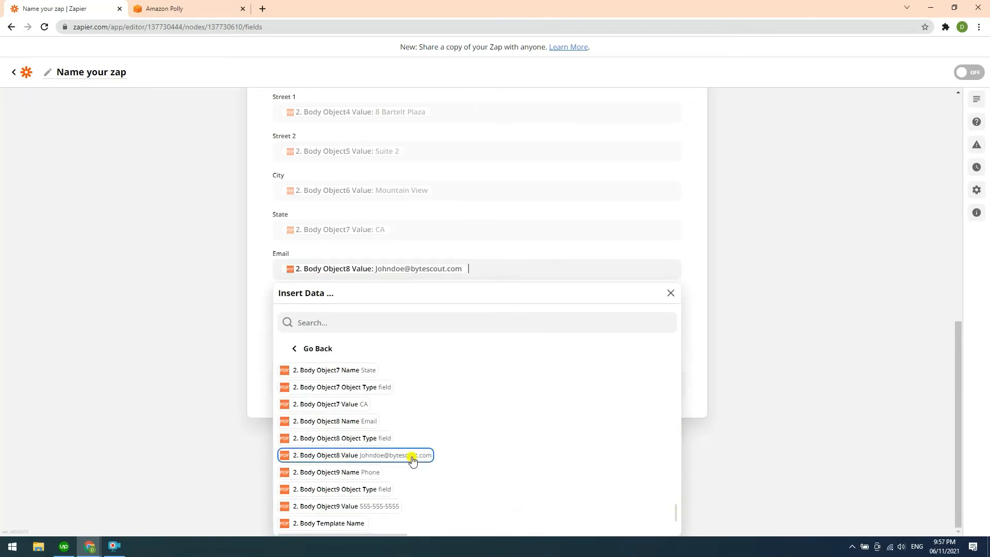
left_click(216, 342)
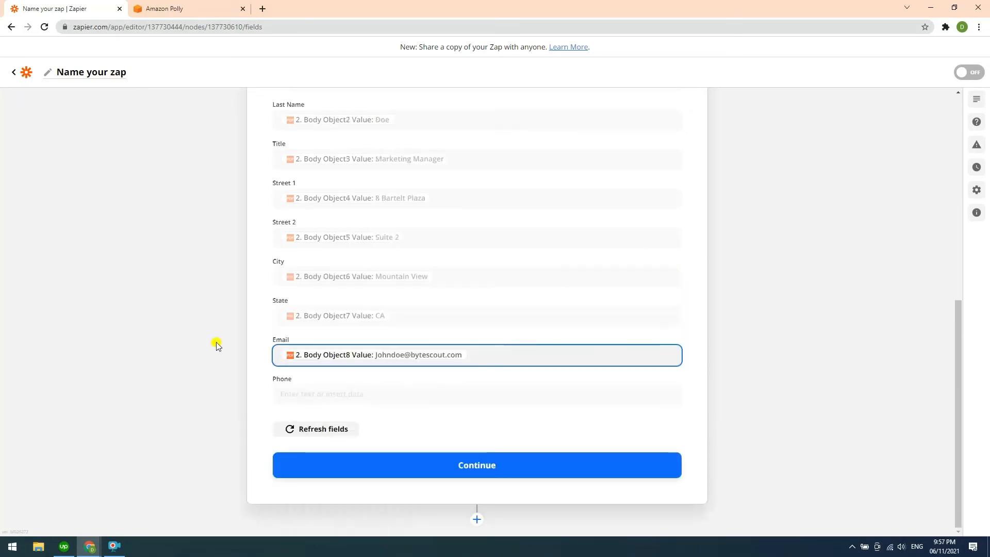
Map the Knack record's Phone field to the Document Parser's Body Object9 Value.
left_click(316, 394)
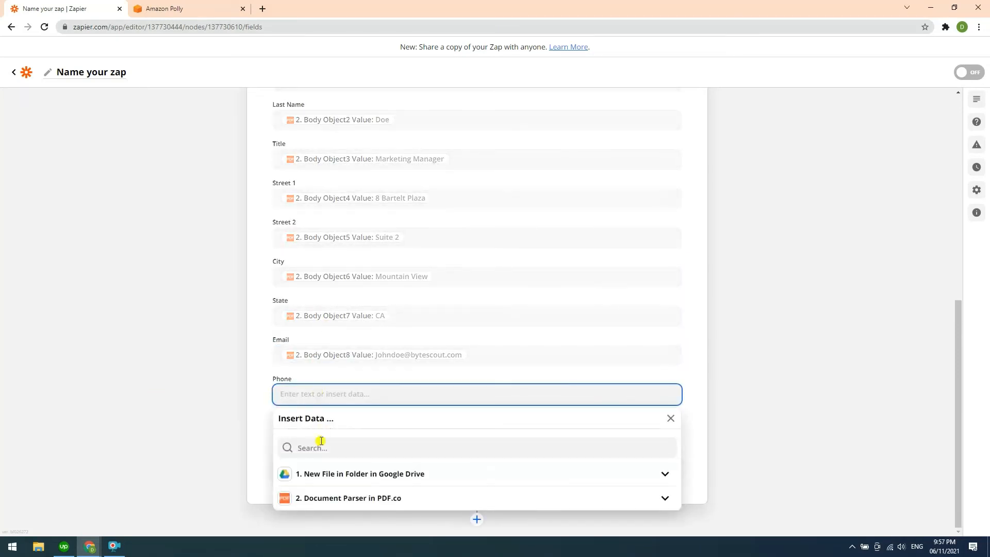
left_click(325, 498)
scroll(547, 494, "down", 10)
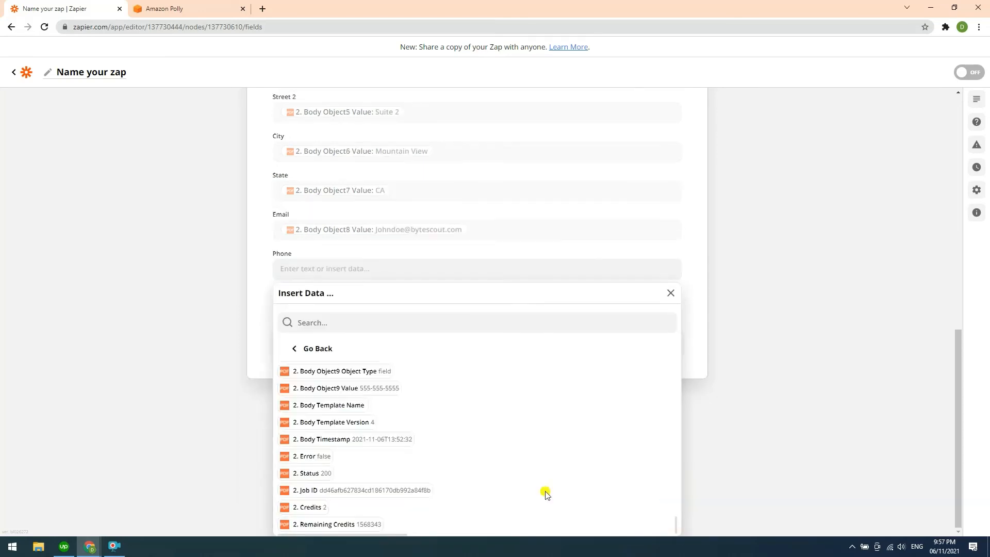
left_click(384, 389)
left_click(142, 431)
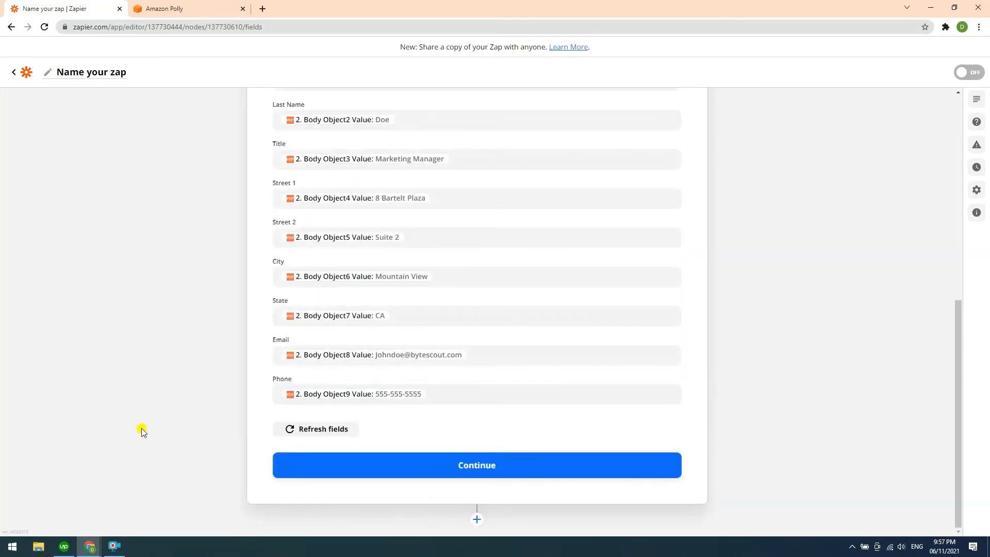
Finish the Knack action setup, test it by sending a record to Knack, and review the returned record data.
left_click(481, 471)
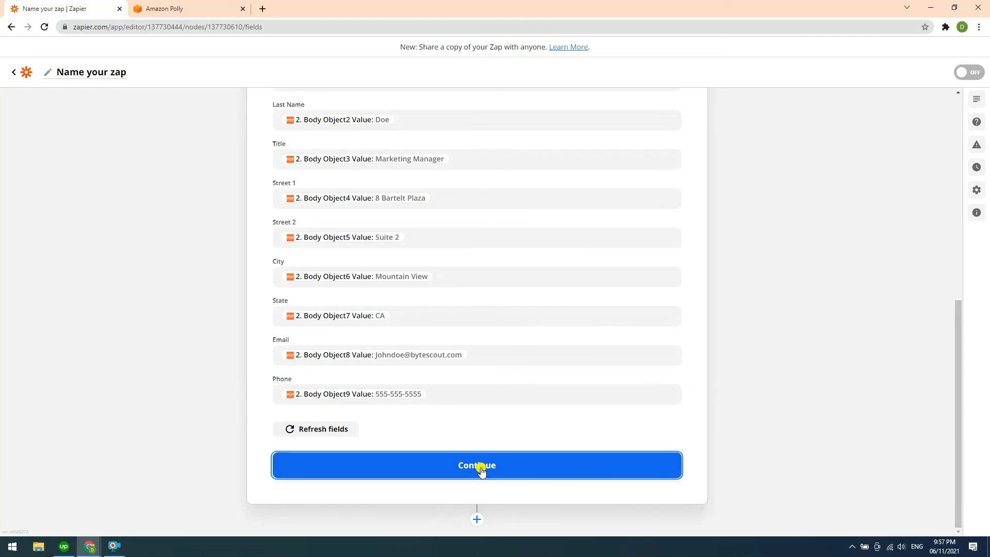
left_click(368, 507)
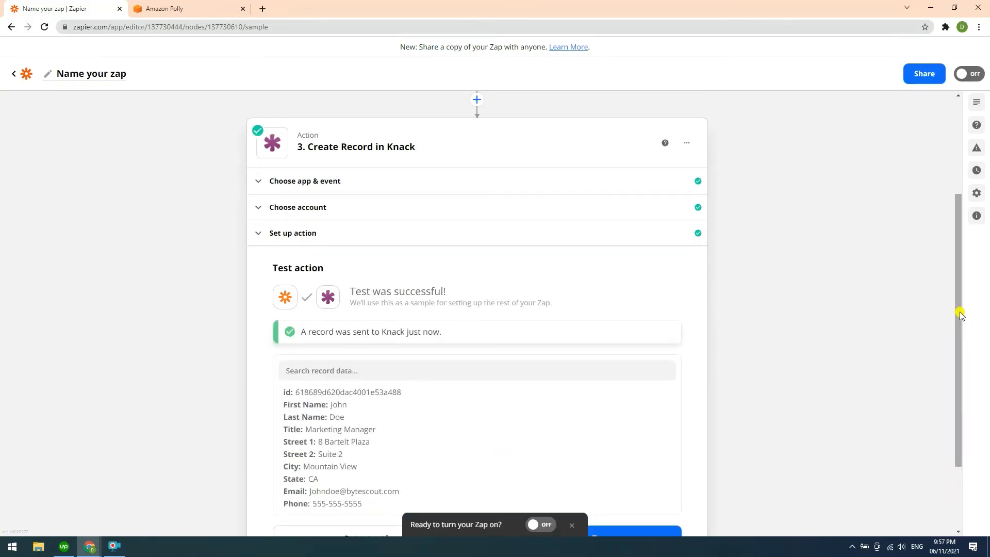
left_click_drag(959, 314, 960, 356)
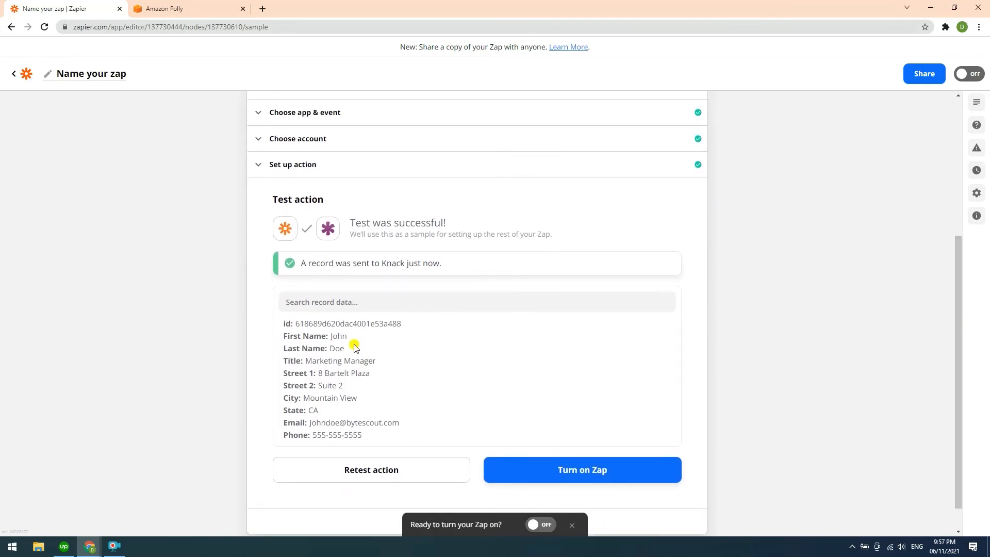